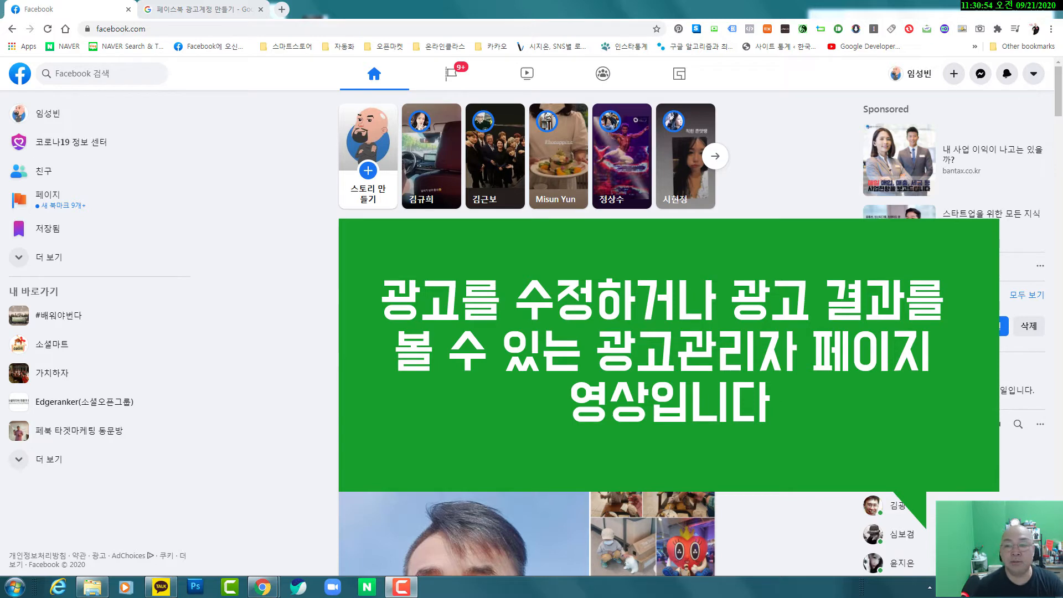
- Open the Facebook ad creation page and dismiss the new campaign dialog to reach the campaign list
left_click(955, 73)
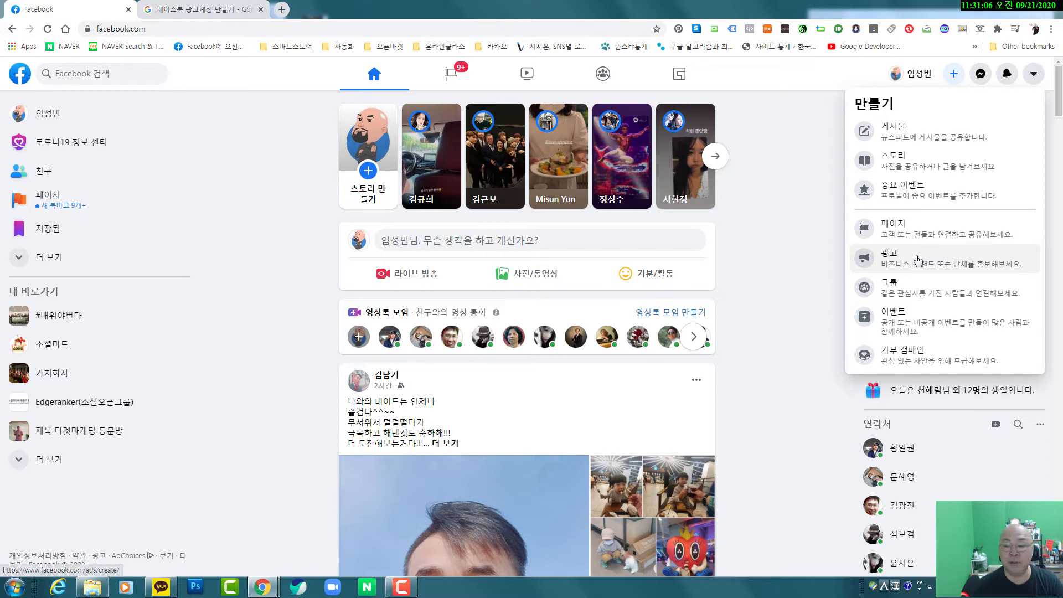
left_click(913, 262)
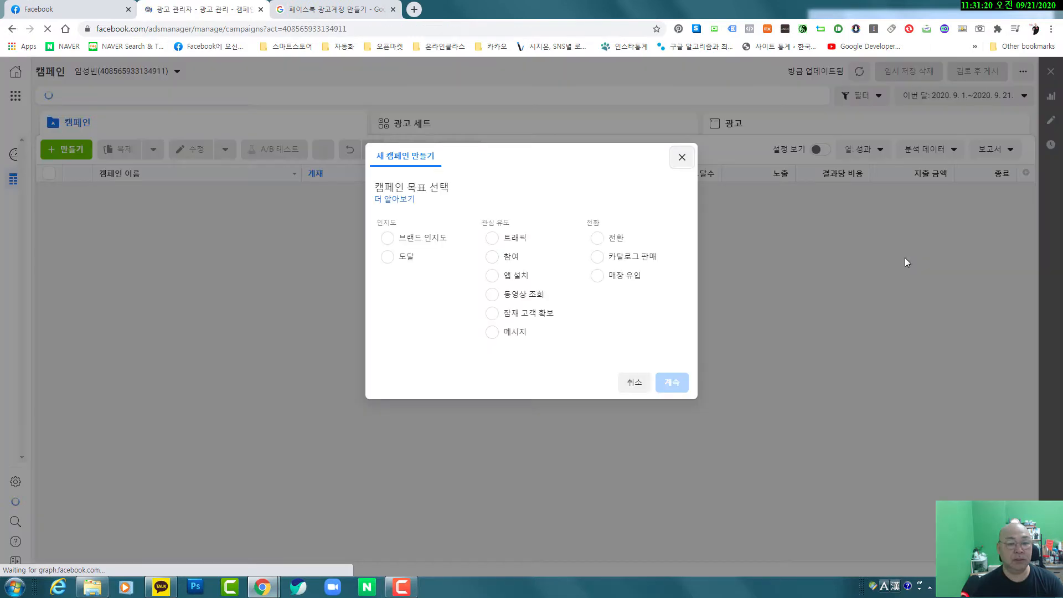
left_click(682, 159)
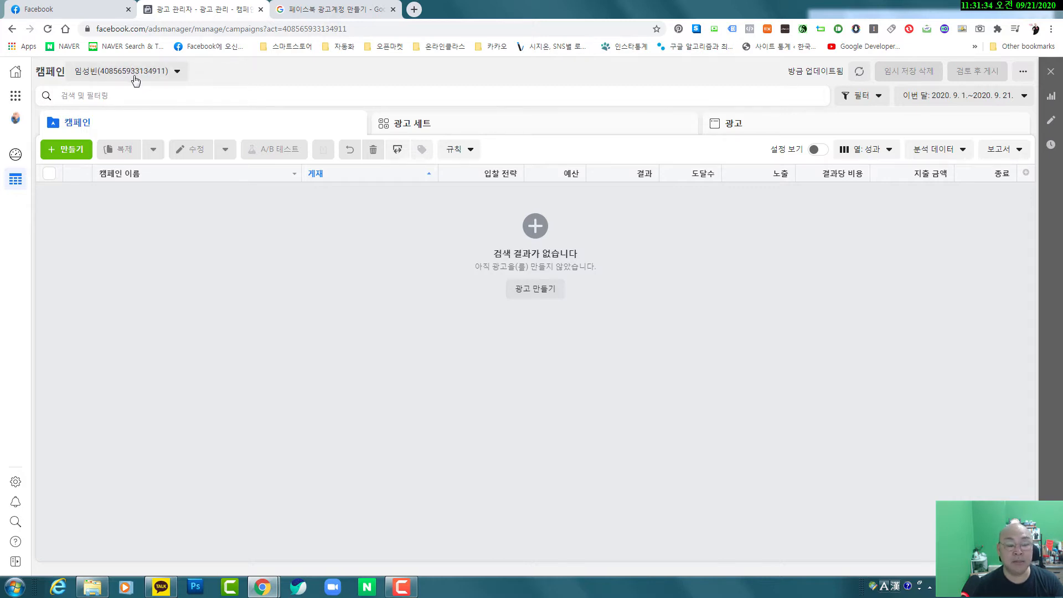
- Switch Ads Manager to the SNS플랫폼 ad account
left_click(138, 77)
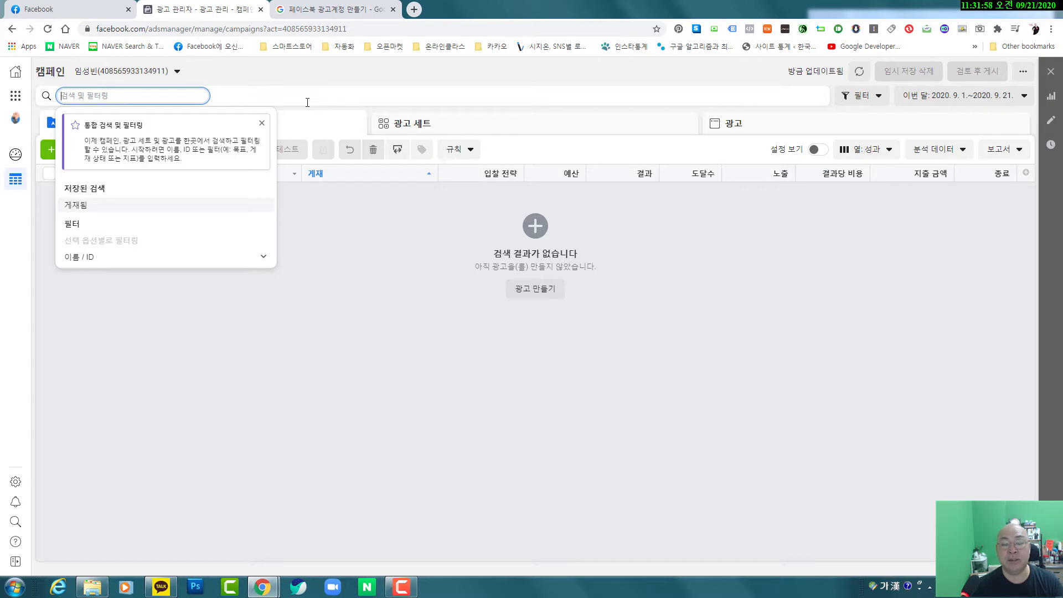
left_click(151, 77)
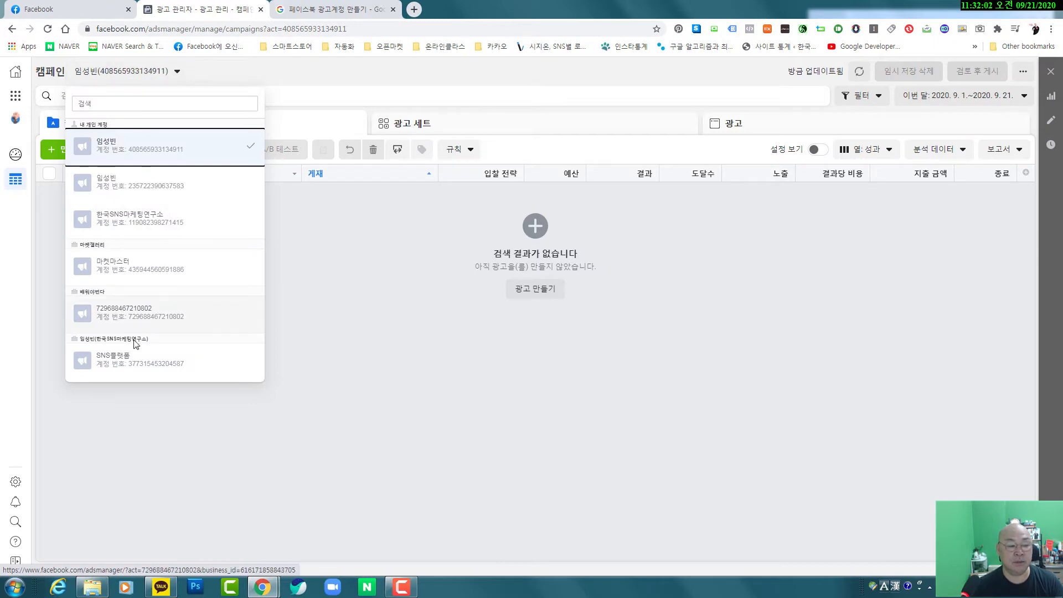
left_click(137, 360)
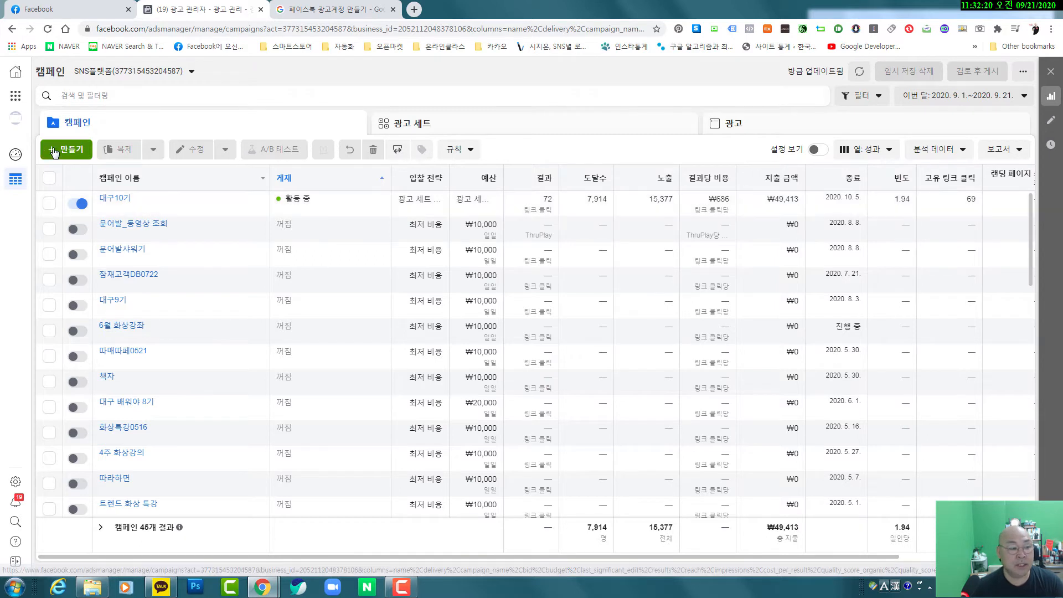
- Open the ad sets of the campaign 대구10기
left_click(880, 153)
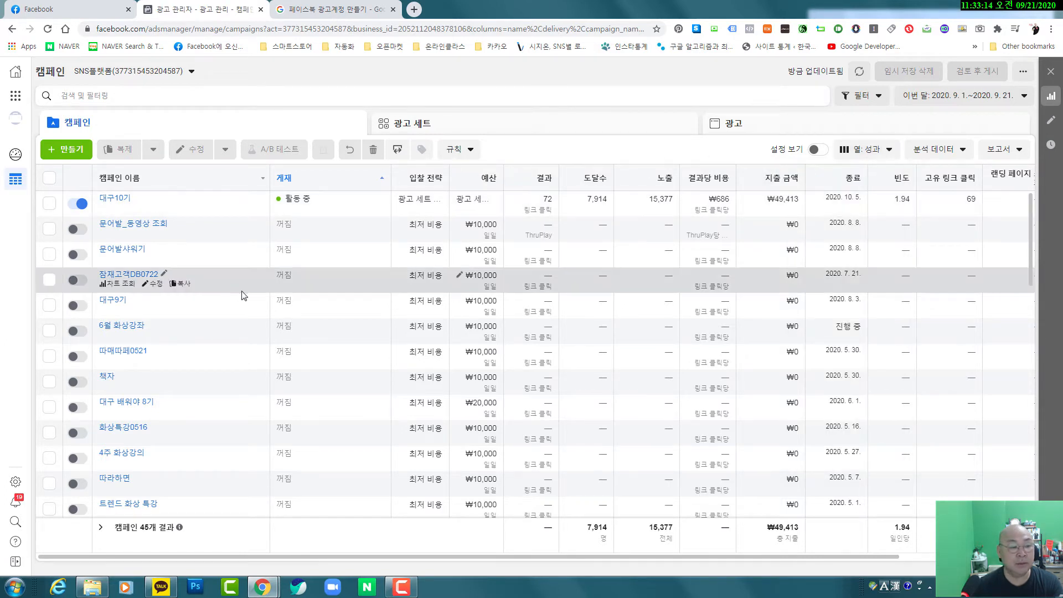
left_click(114, 200)
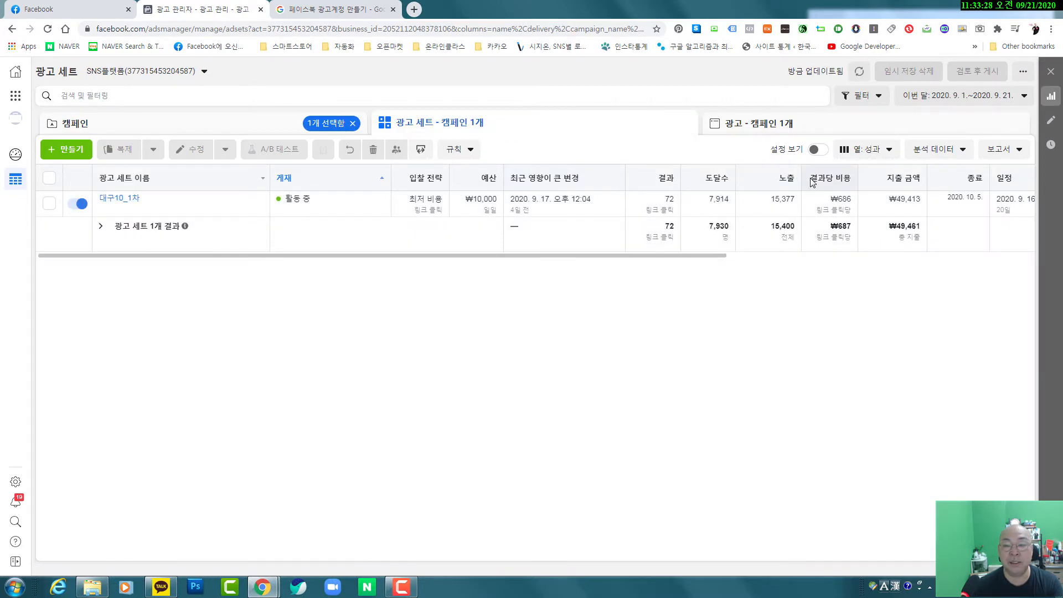
- Customize the ad set table's columns by adding the CTR(전체) metric
left_click(885, 155)
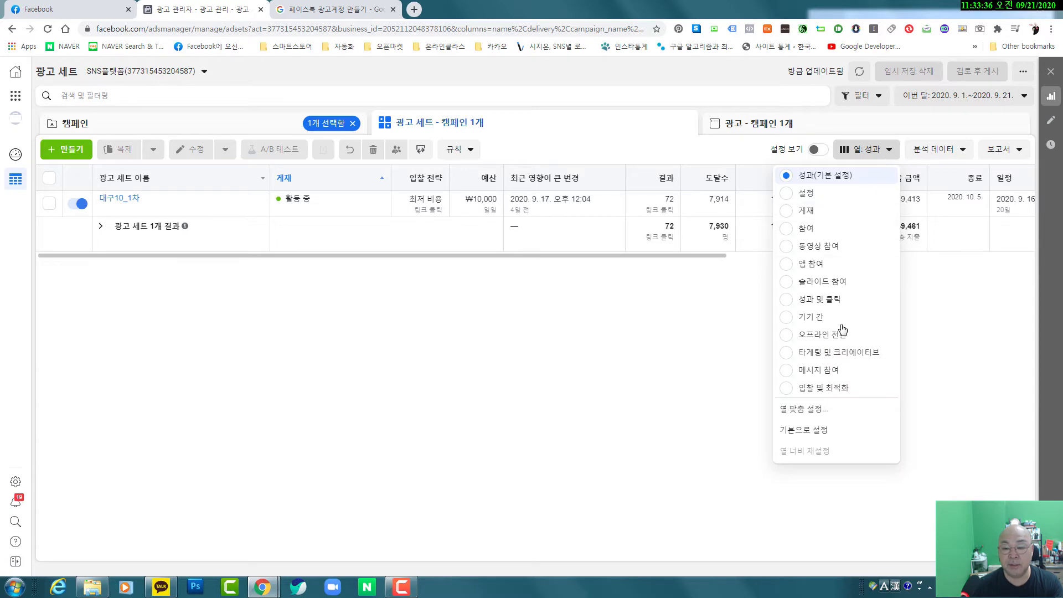
left_click(825, 409)
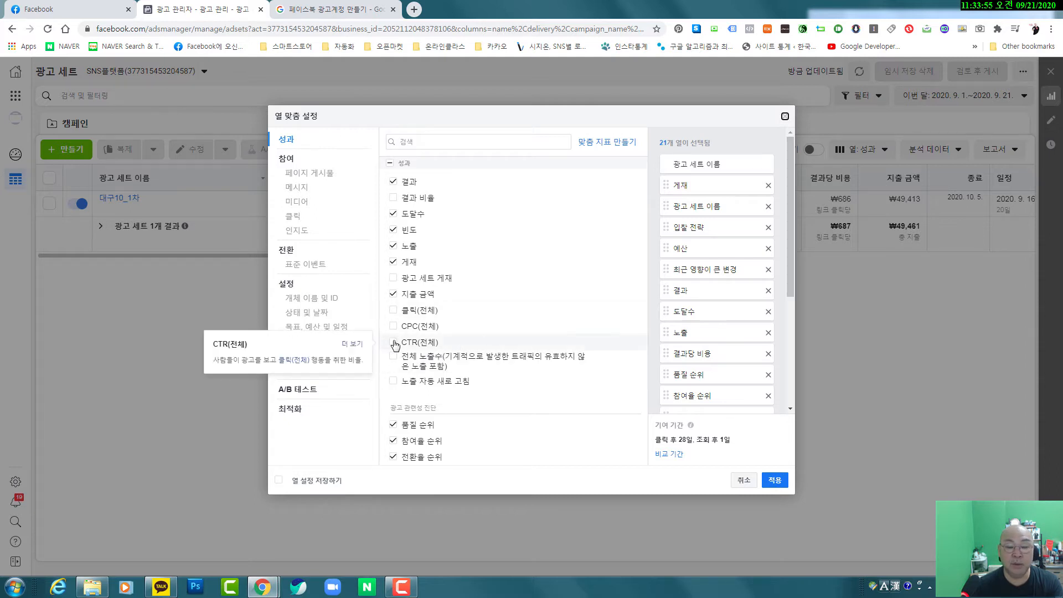
scroll(420, 346, "down", 3)
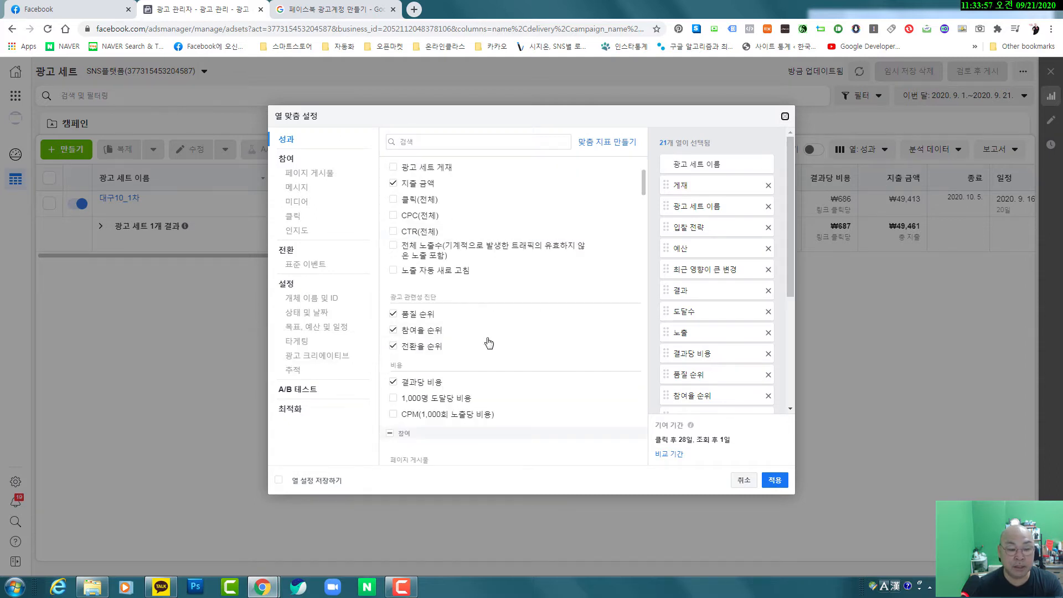
scroll(512, 346, "down", 3)
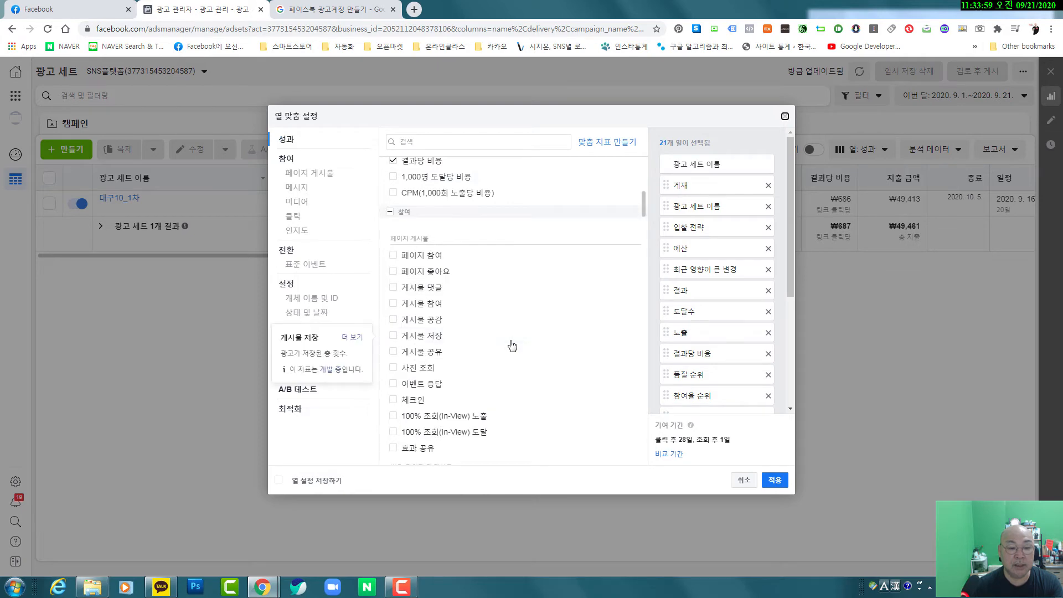
scroll(512, 345, "up", 3)
scroll(511, 344, "up", 2)
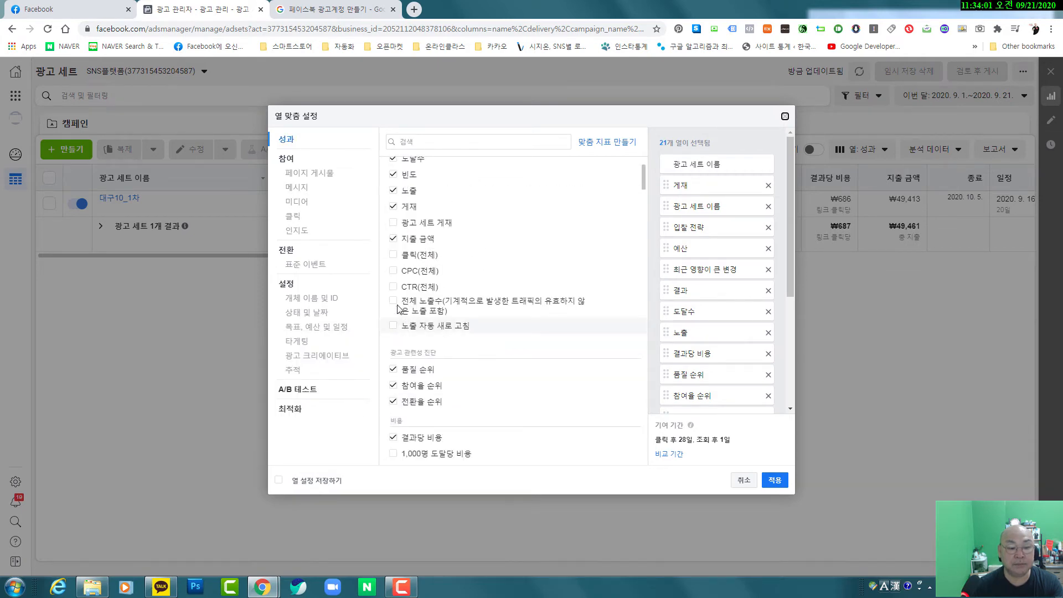
left_click(393, 287)
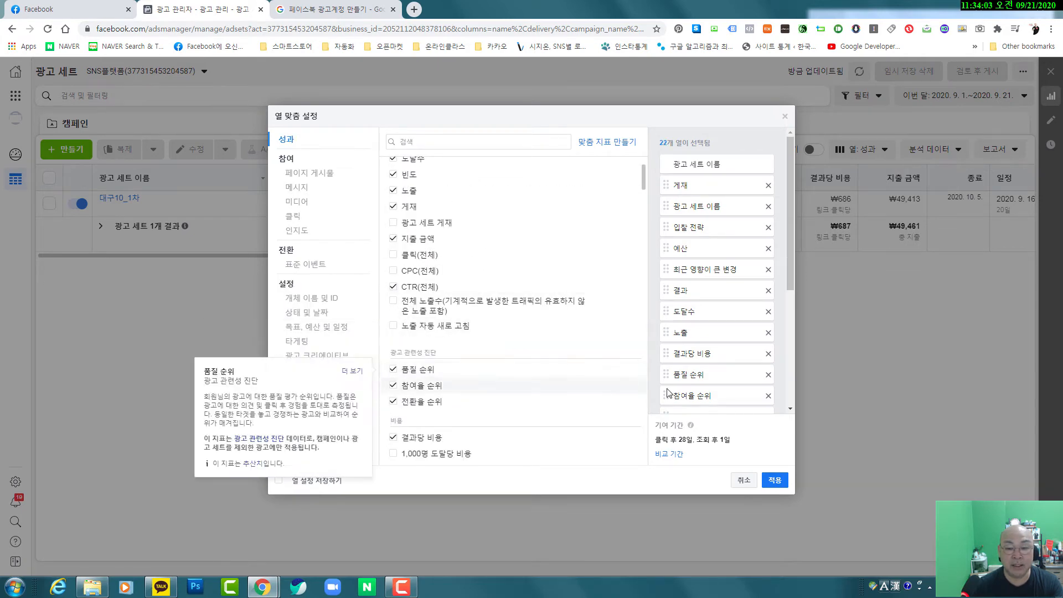
- Deselect and reselect the 전환율 순위 metric, apply the custom columns and review the full ad set table
scroll(698, 360, "down", 4)
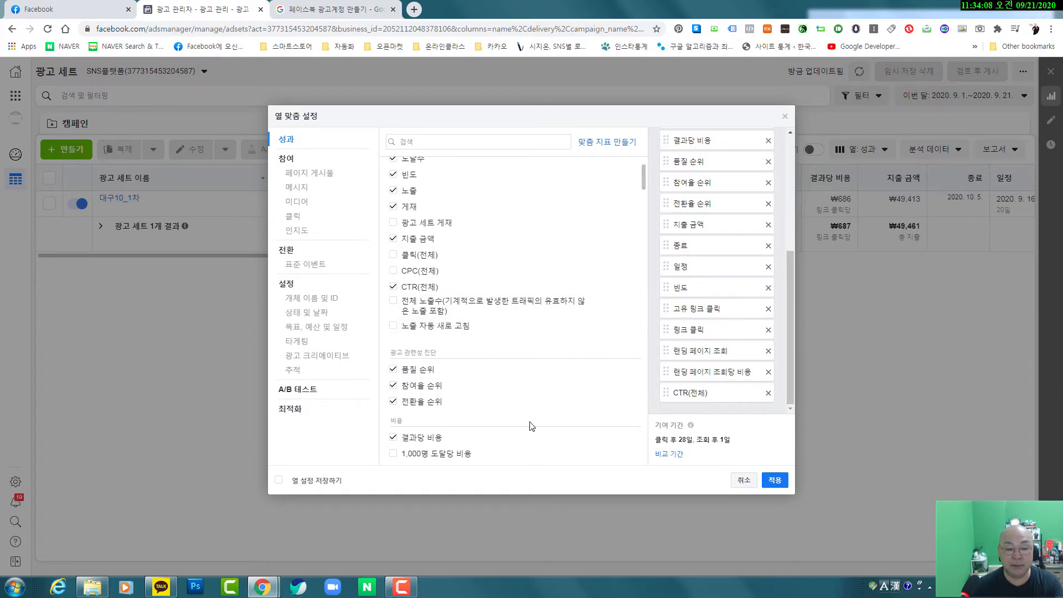
left_click(397, 404)
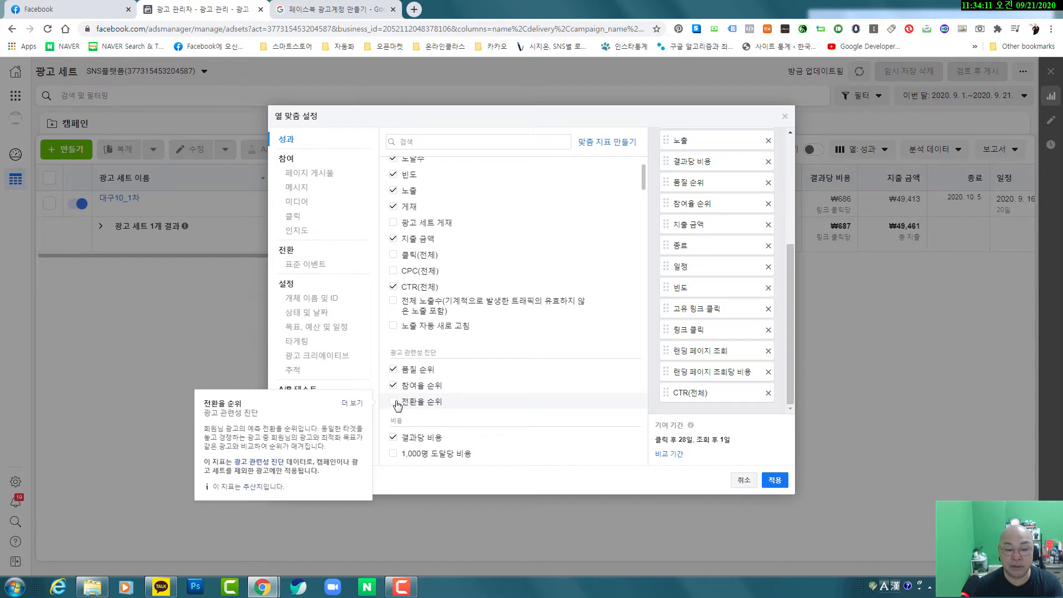
left_click(396, 403)
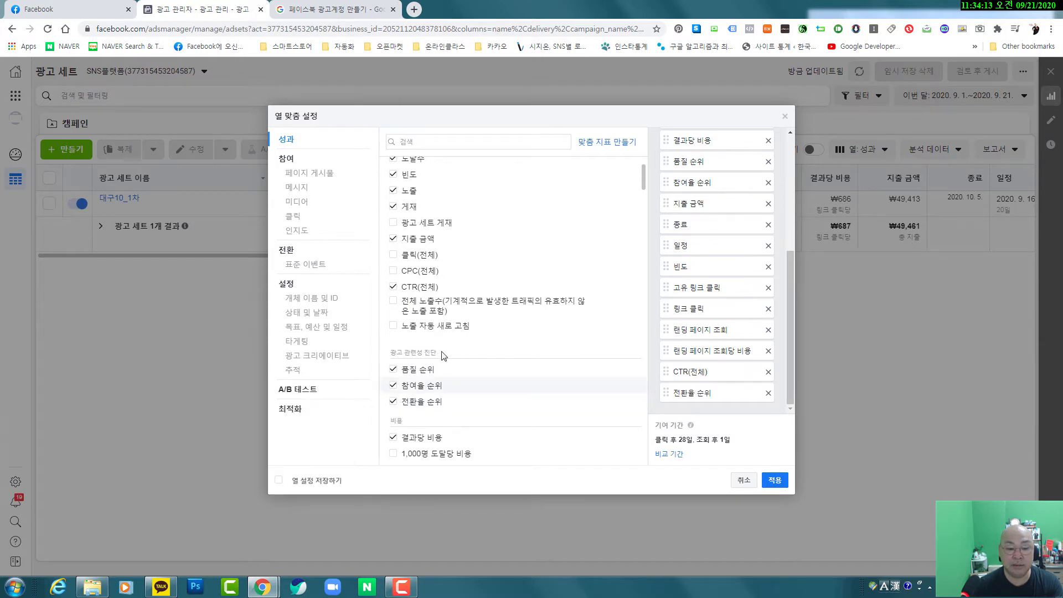
scroll(443, 356, "down", 3)
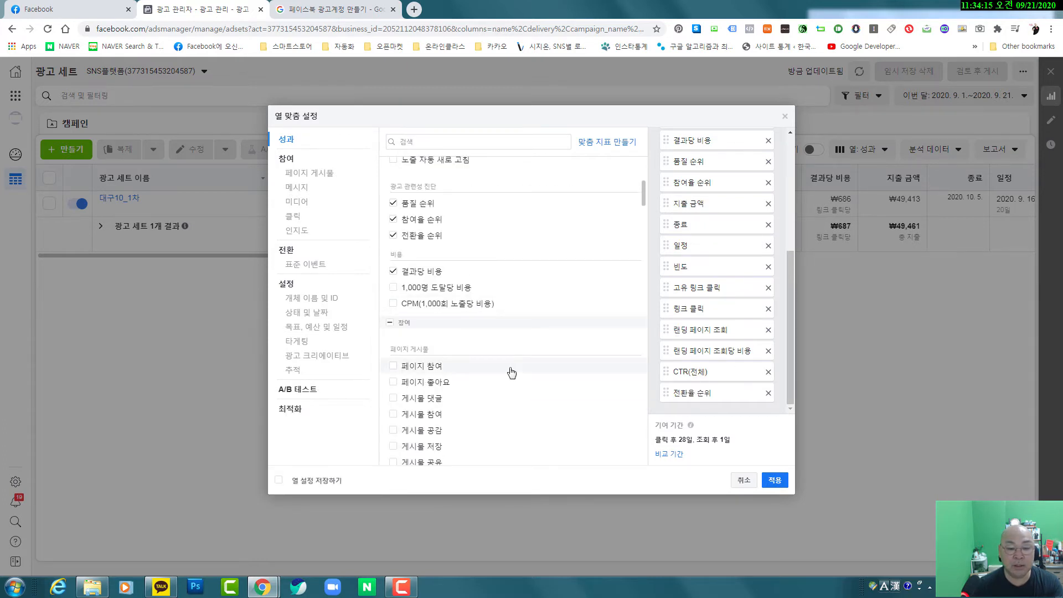
left_click(775, 481)
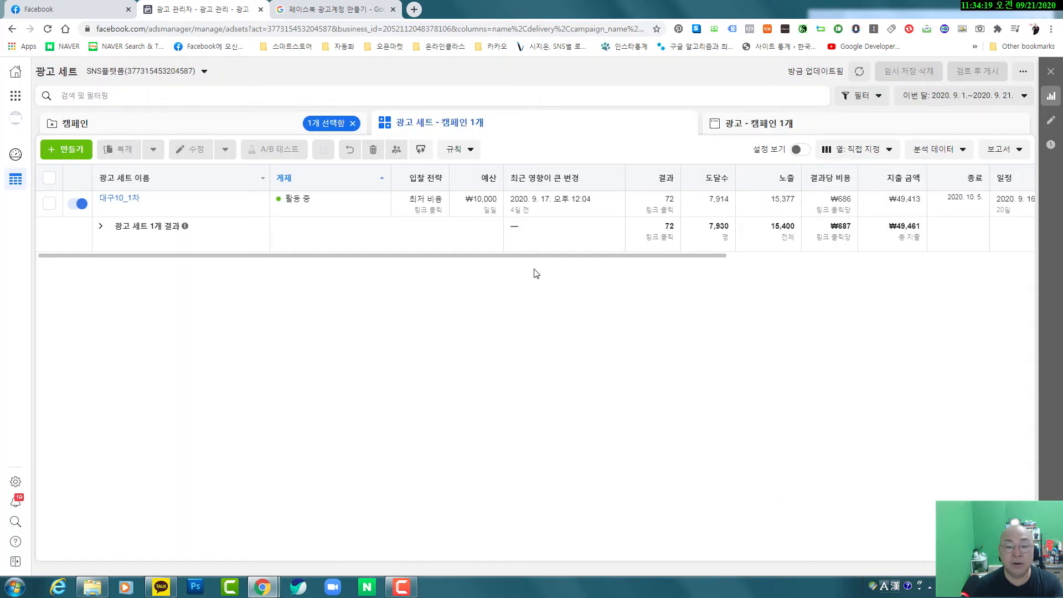
left_click_drag(527, 256, 890, 301)
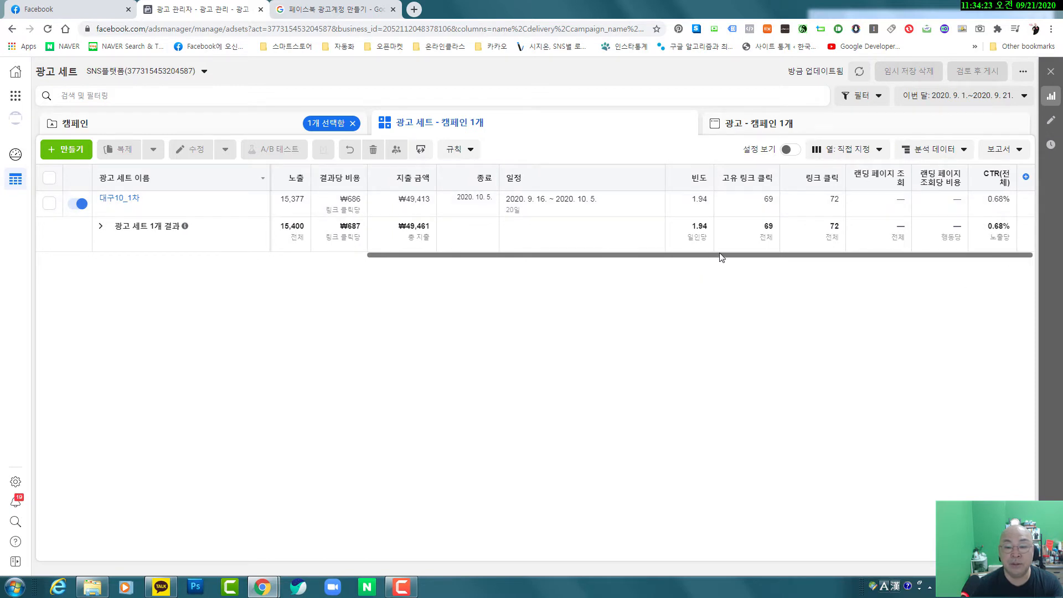
left_click_drag(721, 257, 340, 257)
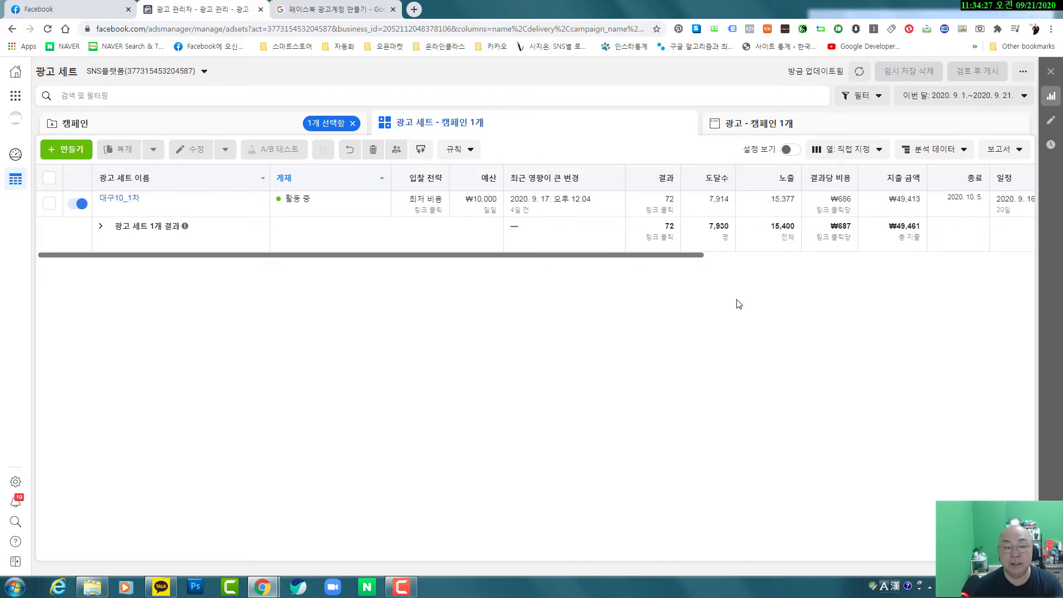
- Break down the ad set results by delivery with 연령 및 성별 and review the figures across the columns
left_click(947, 155)
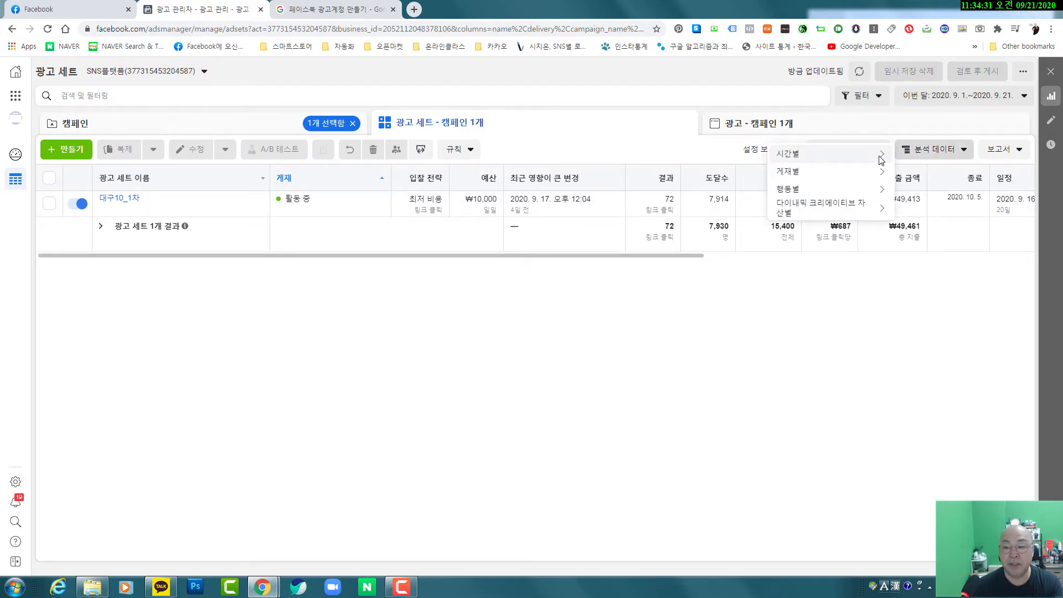
mouse_move(819, 172)
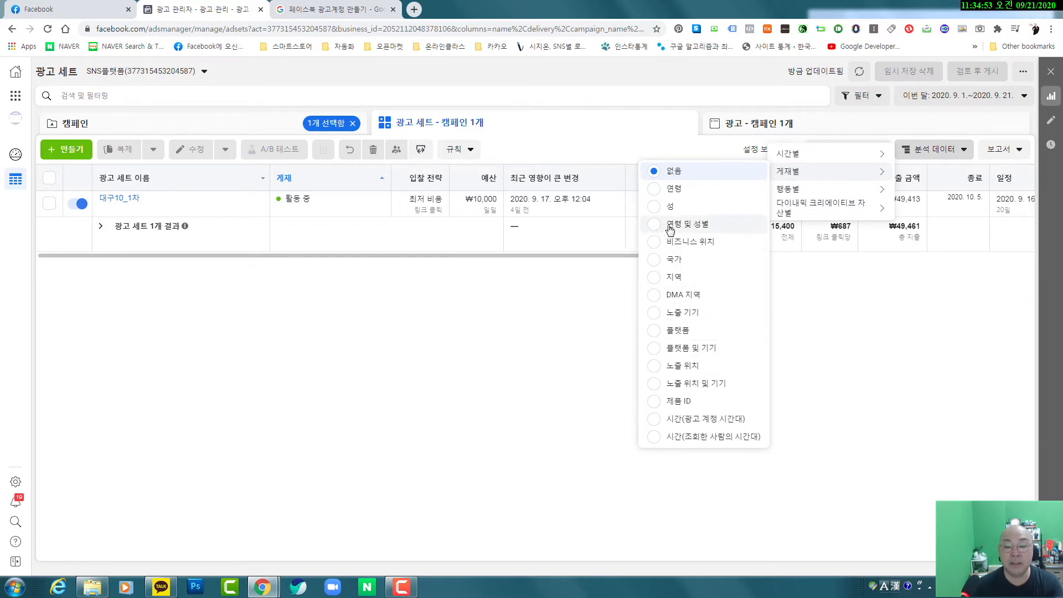
left_click(670, 228)
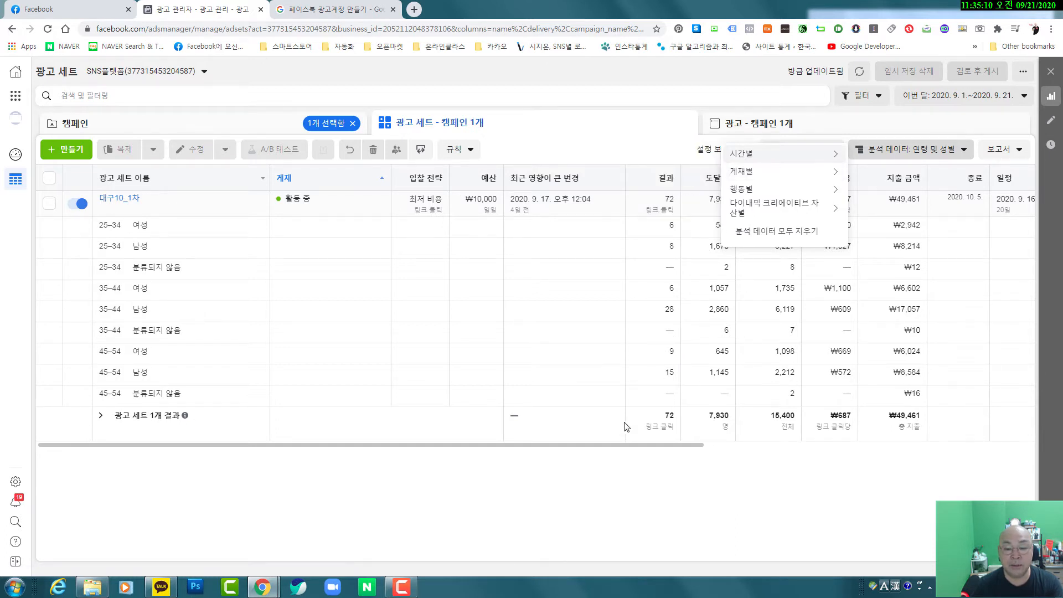
left_click_drag(621, 444, 737, 462)
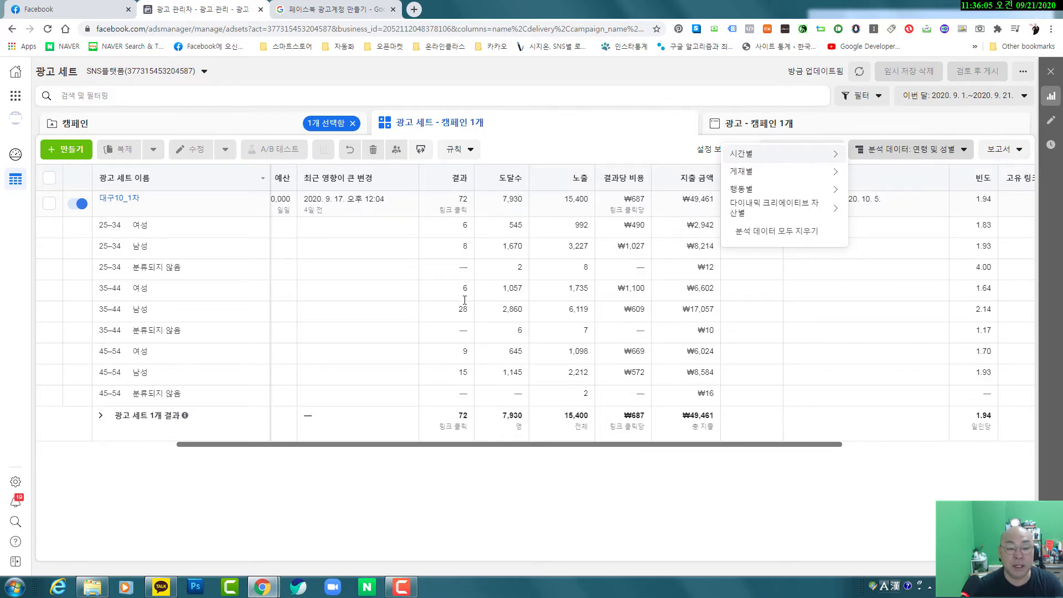
left_click_drag(451, 444, 595, 445)
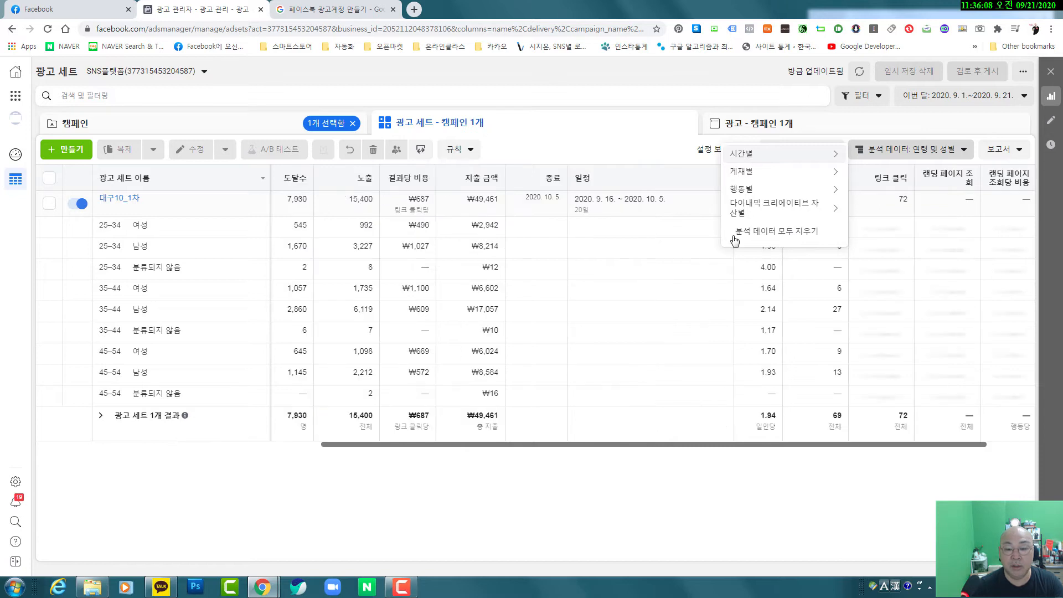
- Change the delivery breakdown to 지역 and review the ad set results for each region
mouse_move(763, 169)
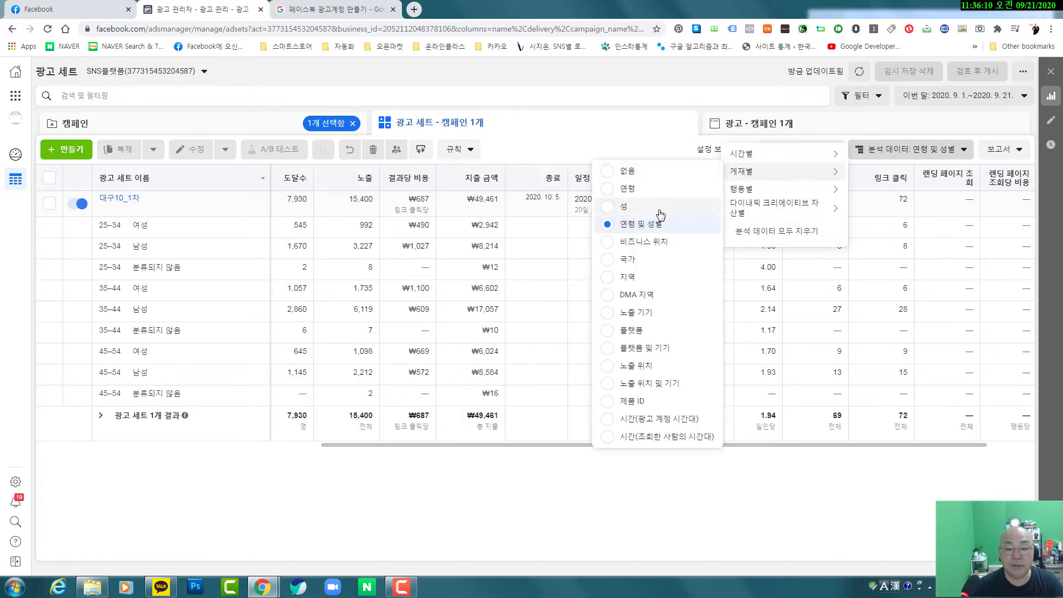
left_click(642, 277)
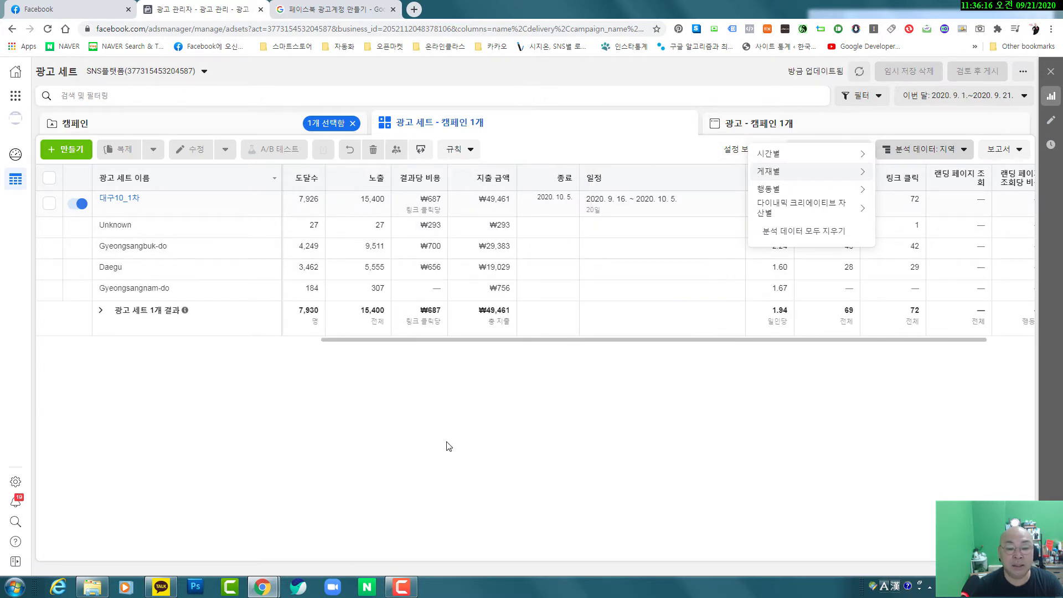
left_click_drag(628, 345, 336, 346)
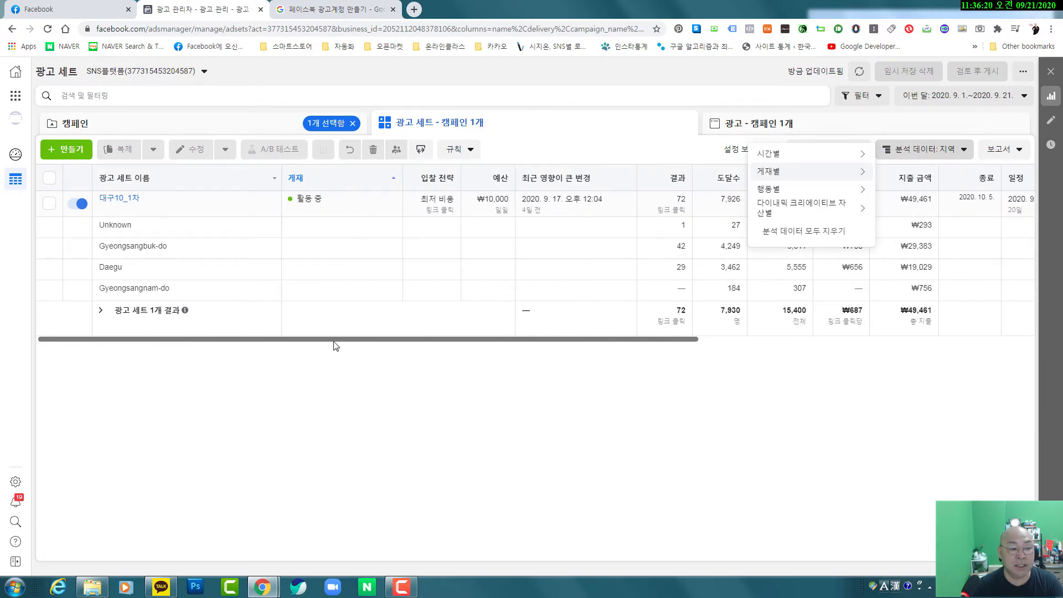
left_click(335, 346)
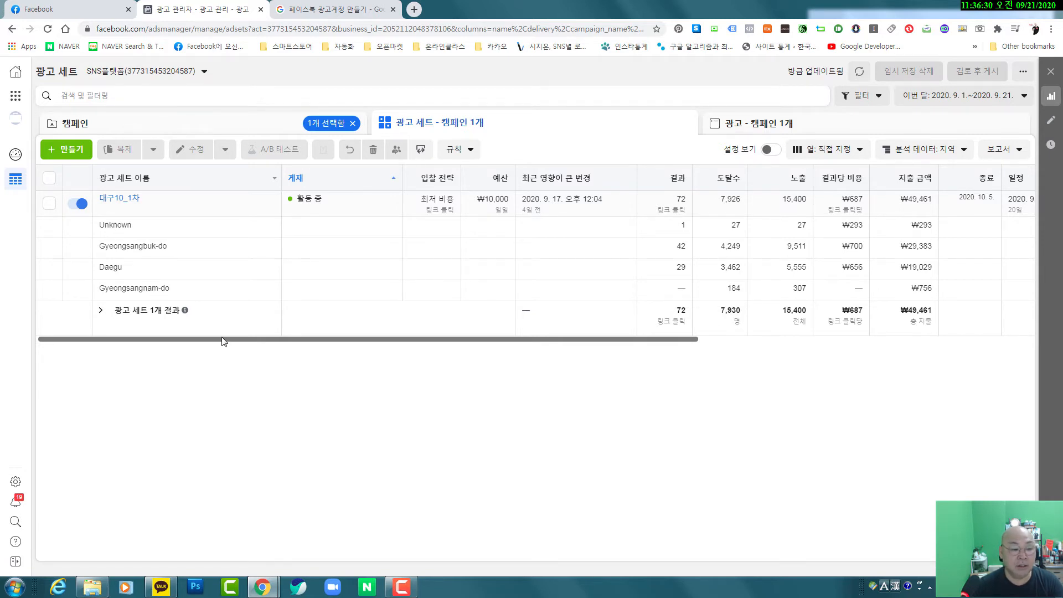
left_click_drag(223, 340, 347, 349)
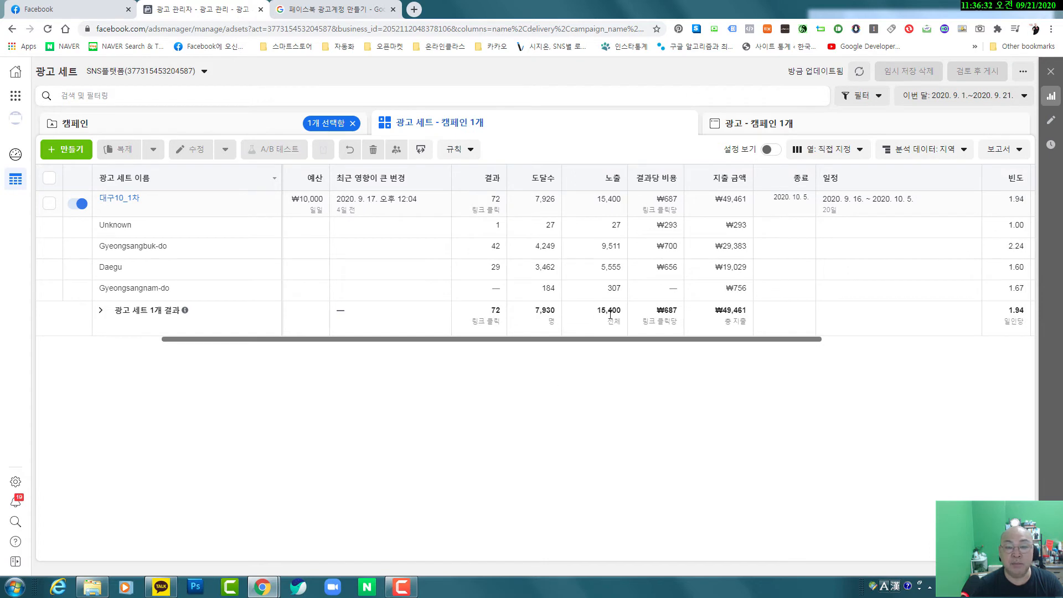
- Change the delivery breakdown to 플랫폼 및 기기 and examine the results per platform and device
left_click(948, 152)
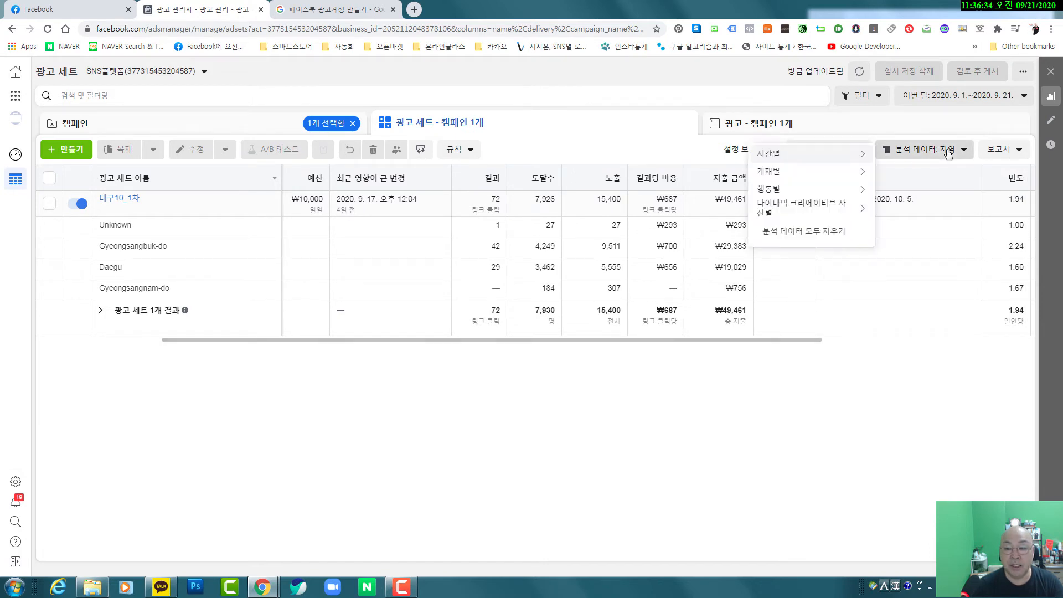
mouse_move(802, 171)
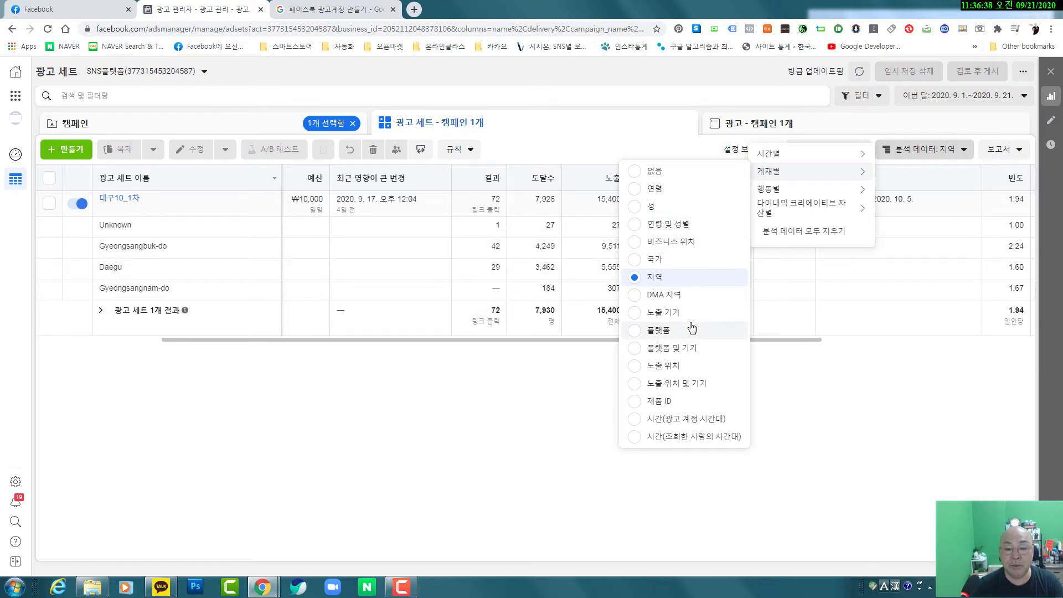
left_click(689, 349)
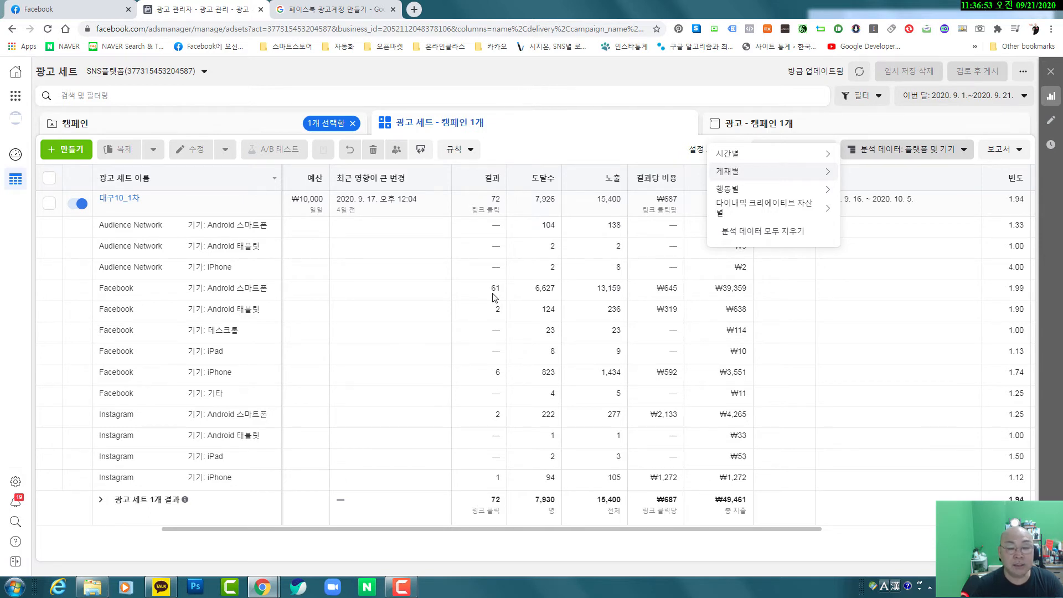
mouse_move(226, 289)
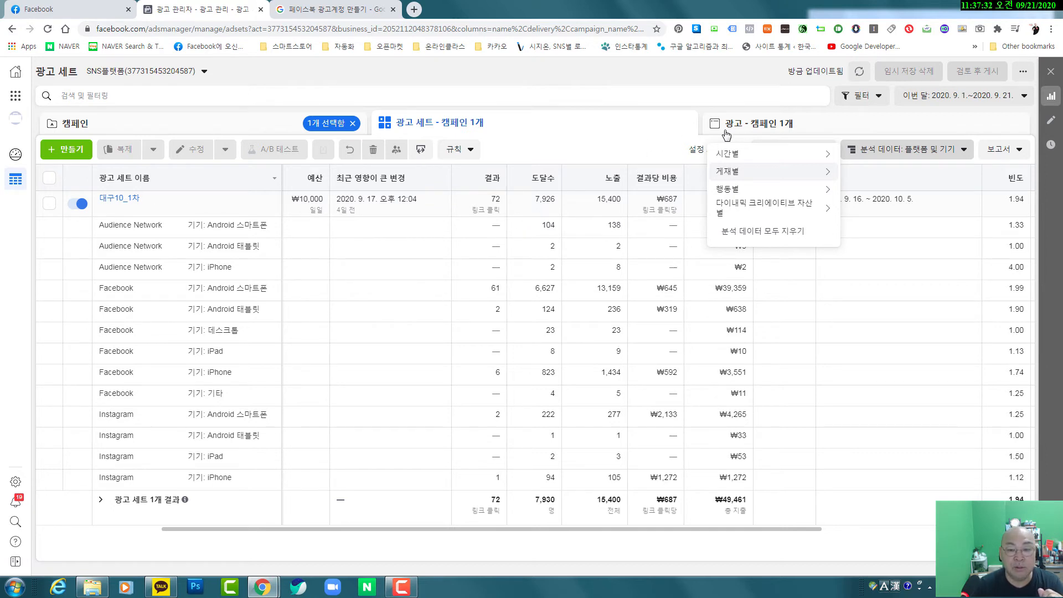
- Change the delivery breakdown to 노출 위치 및 기기 and review the Audience Network and Android smartphone rows of ad set 대구10_1차
mouse_move(781, 212)
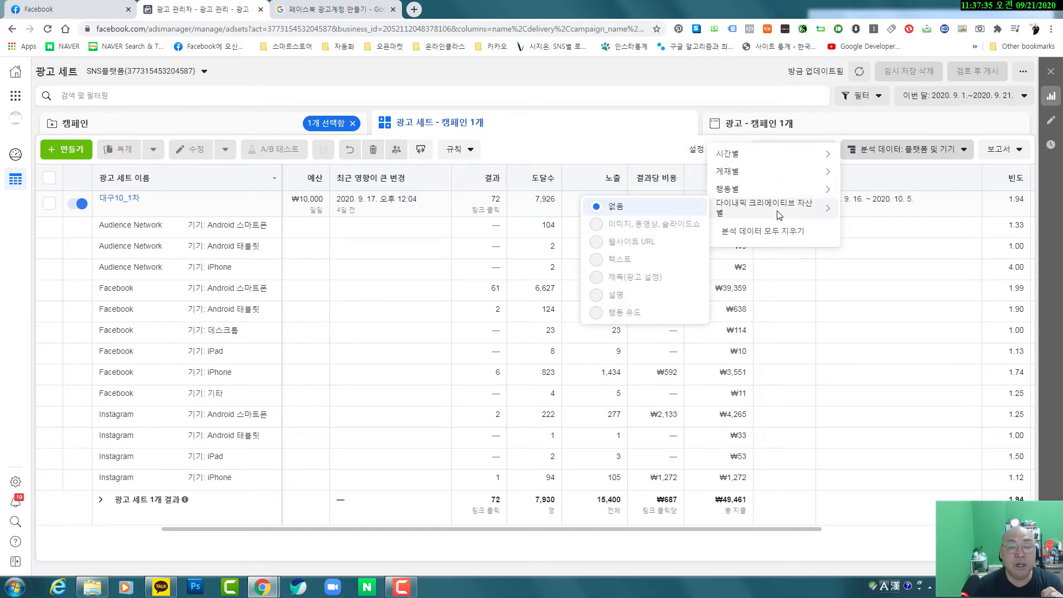
mouse_move(763, 179)
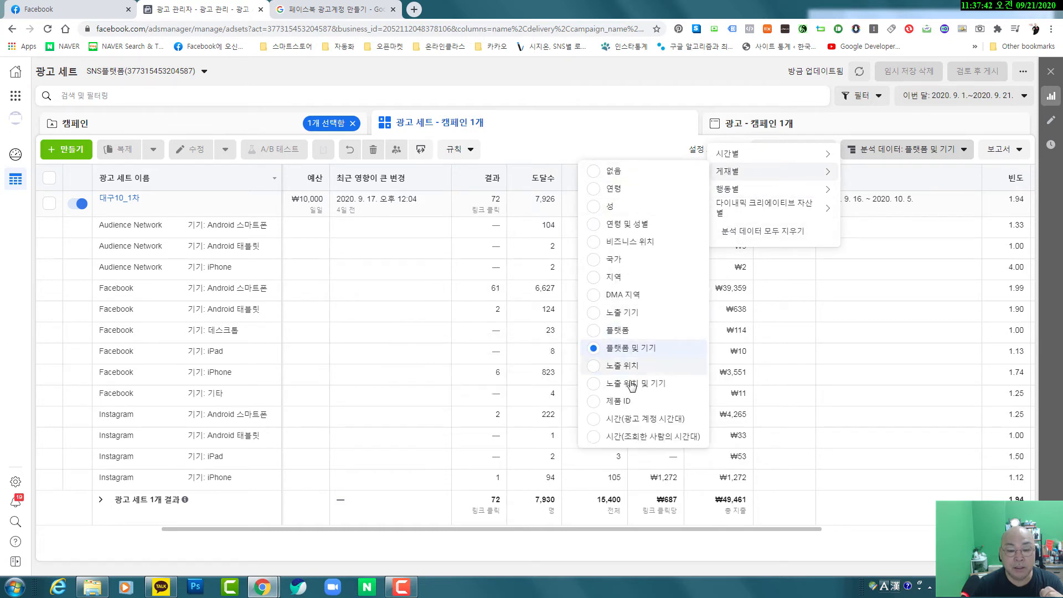
mouse_move(631, 388)
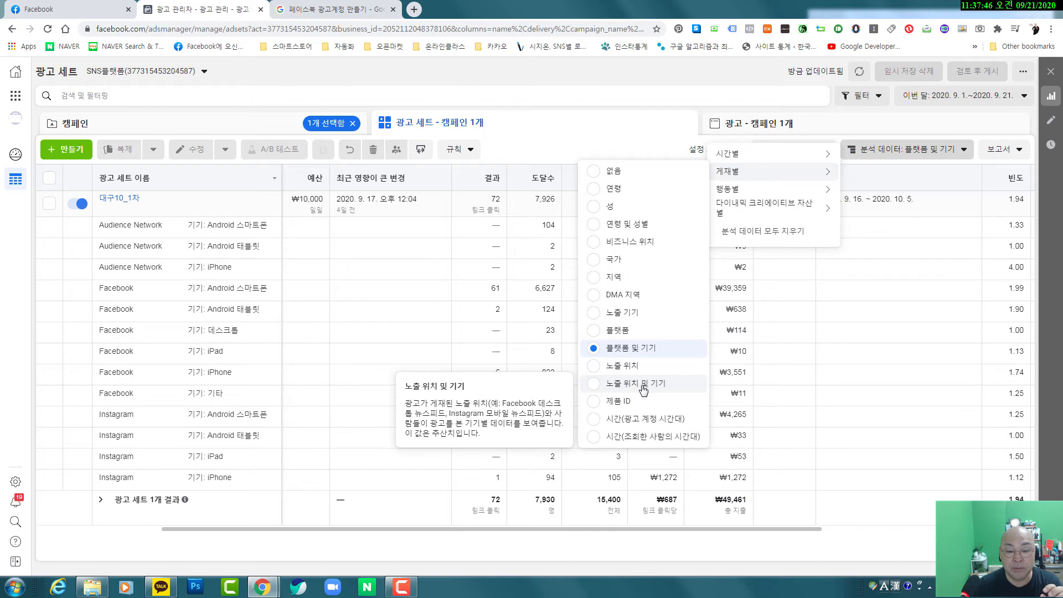
left_click(642, 388)
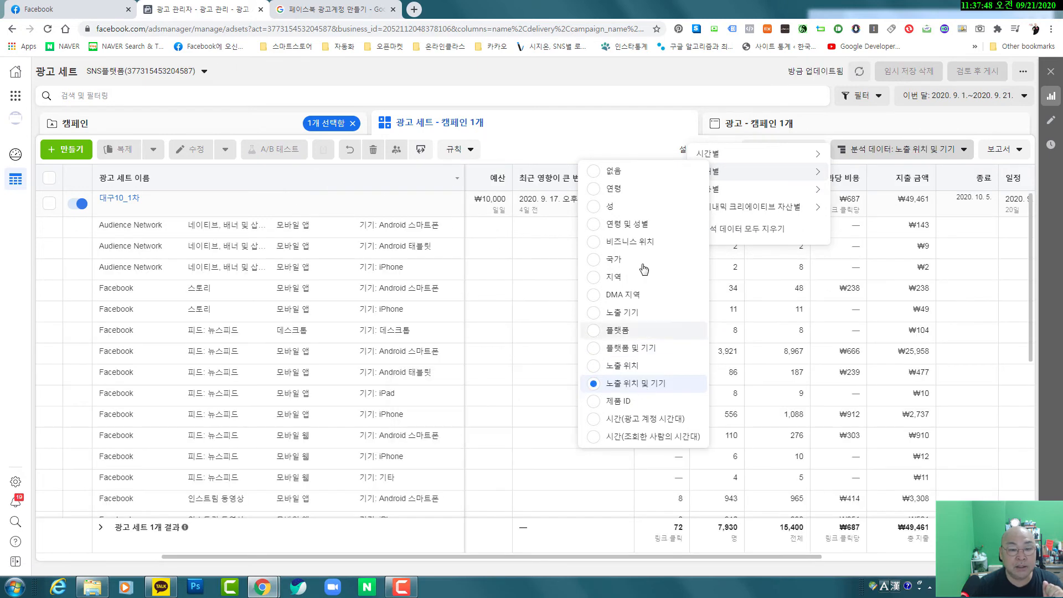
mouse_move(699, 145)
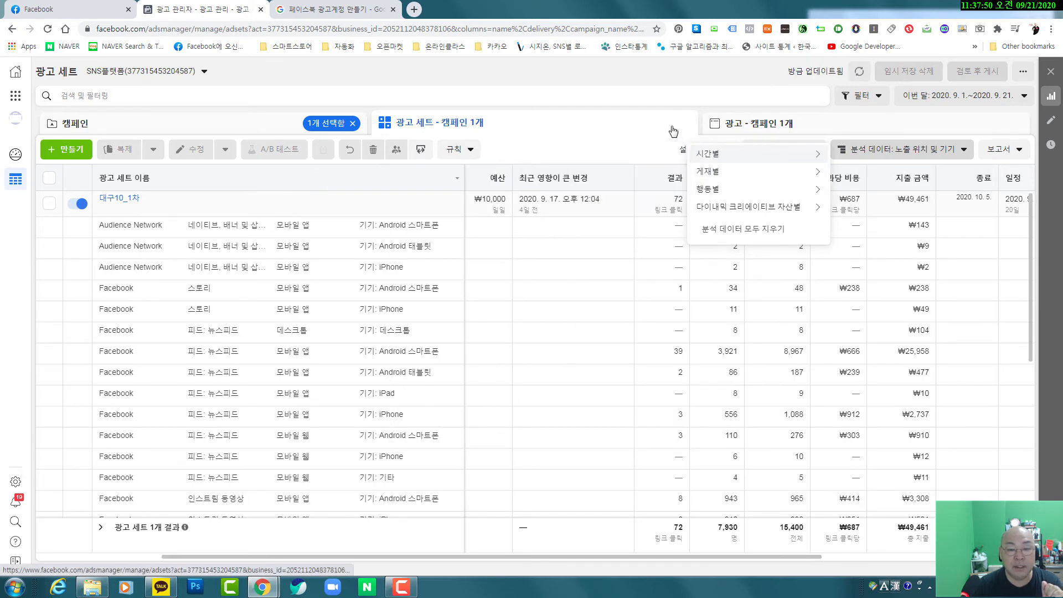
mouse_move(101, 224)
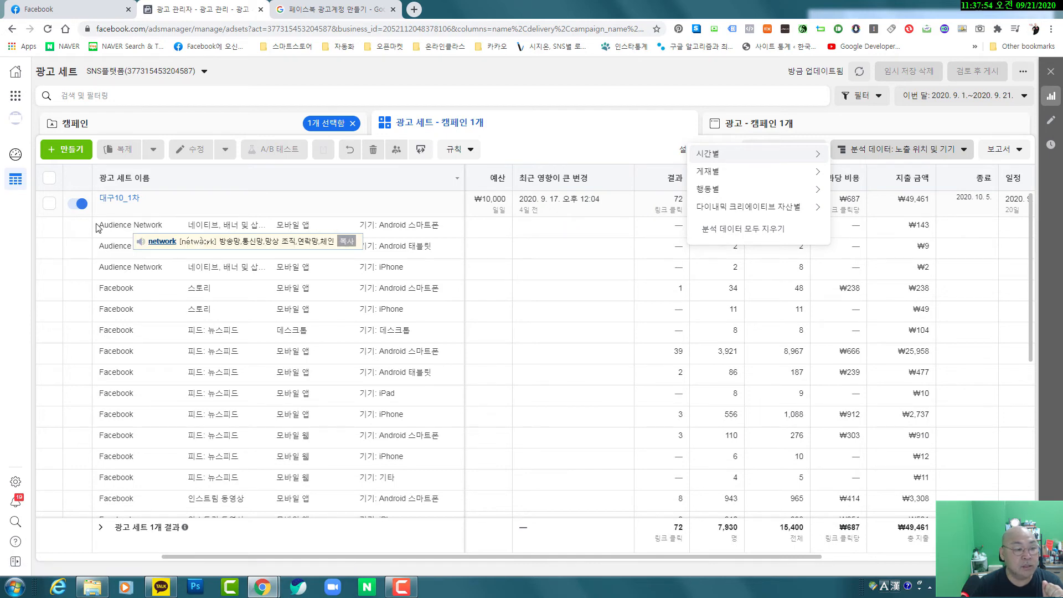
left_click_drag(101, 225, 160, 226)
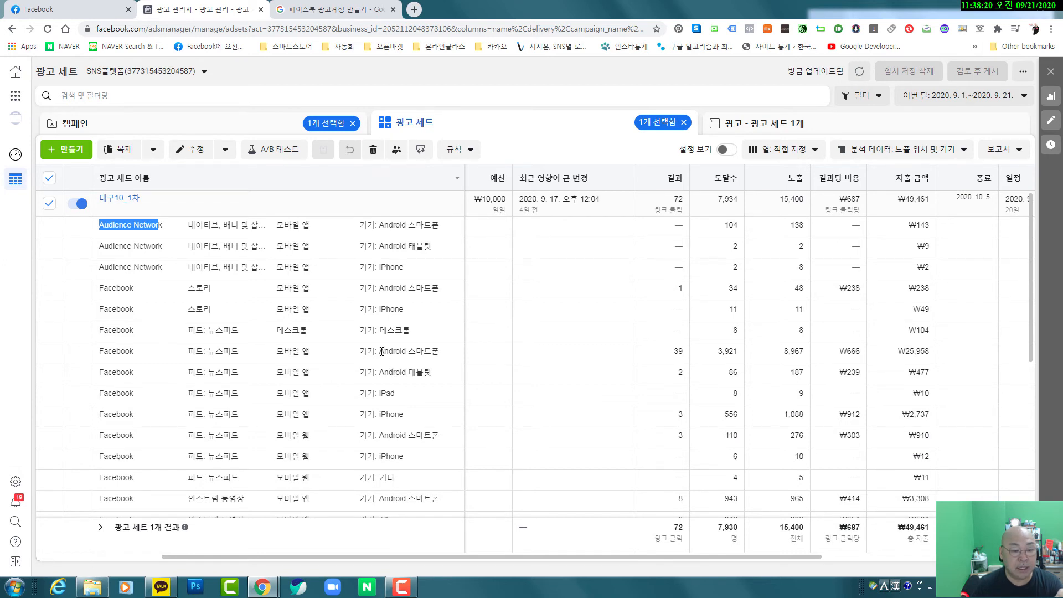
left_click_drag(380, 351, 404, 352)
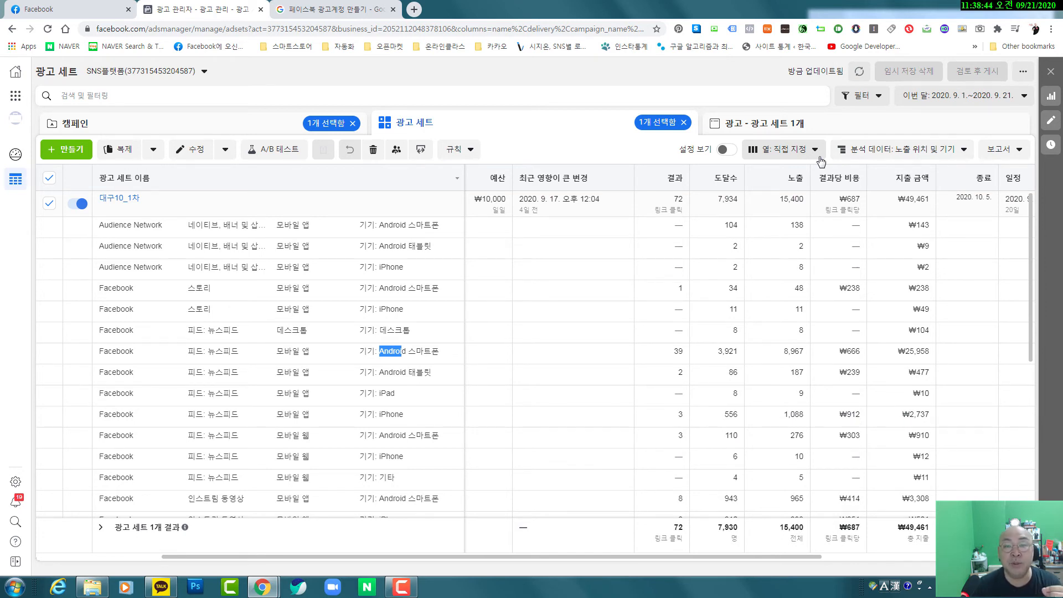
- Open ad set 대구10_1차 for editing and review its budget, schedule, target, placement and optimization settings
mouse_move(131, 211)
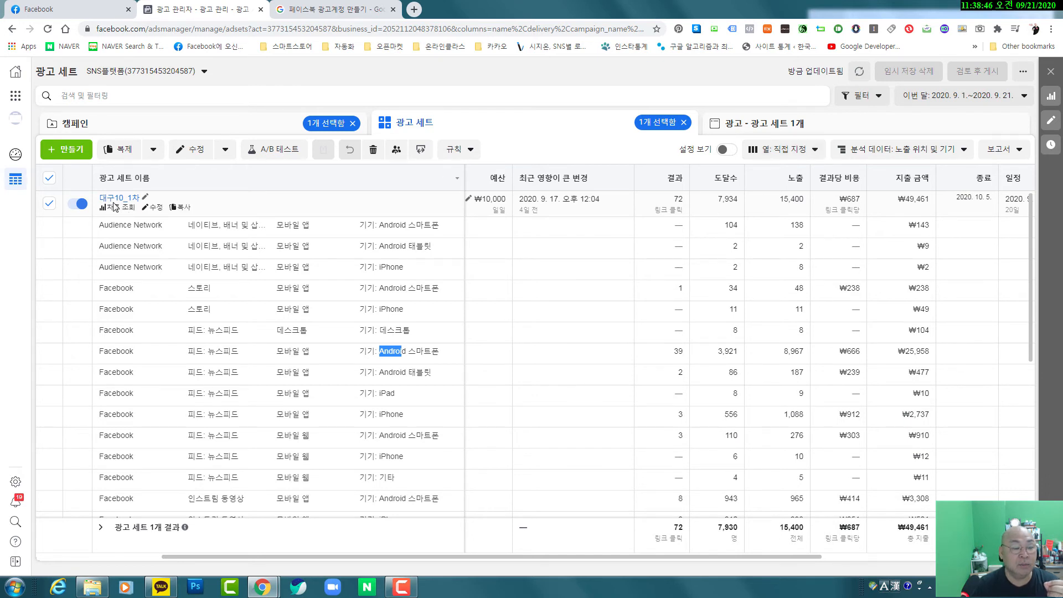
left_click(158, 211)
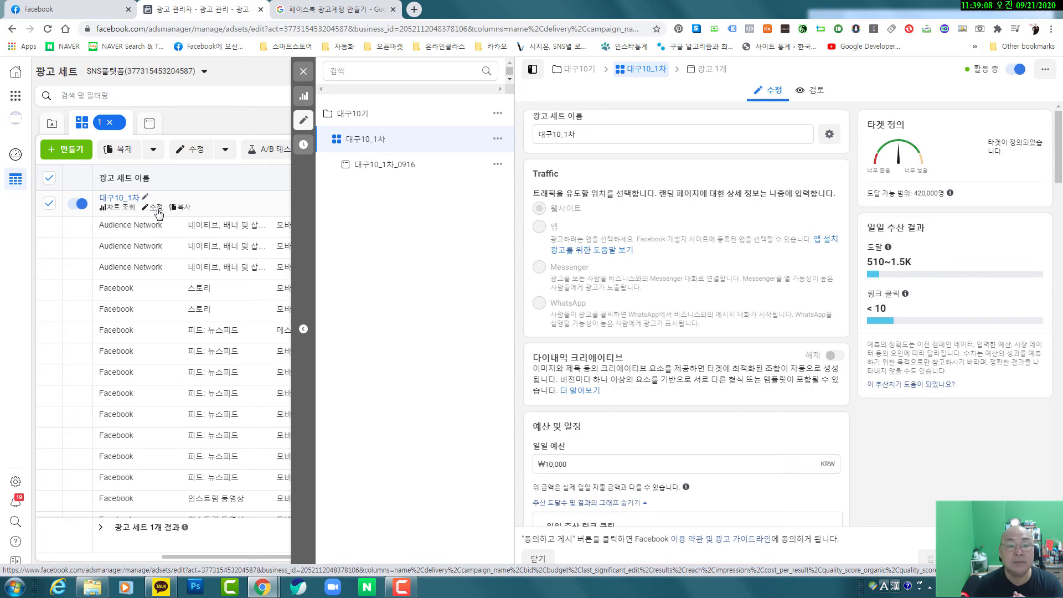
scroll(551, 358, "down", 2)
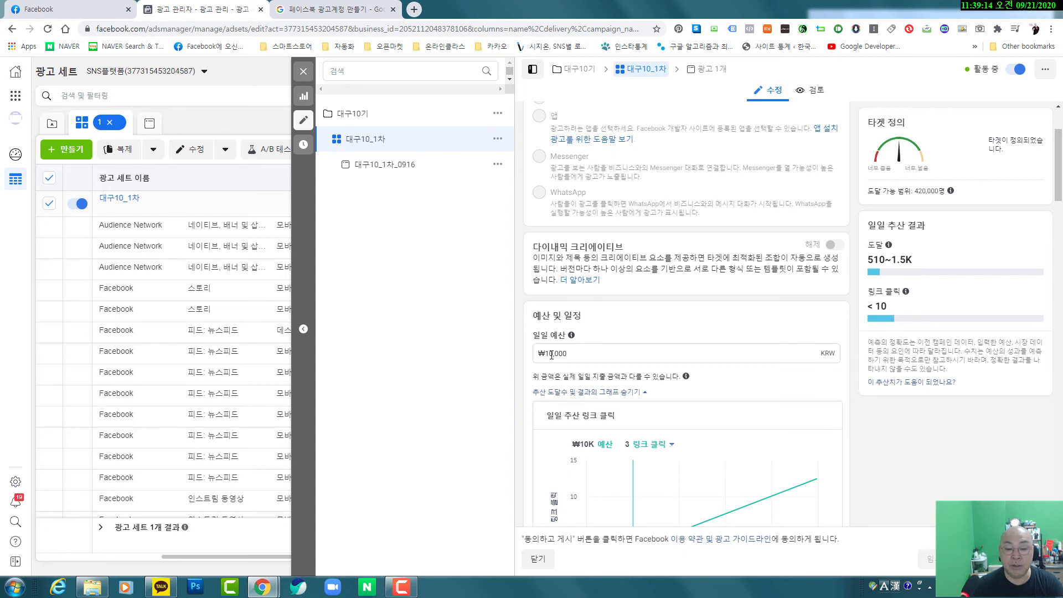
scroll(722, 393, "down", 8)
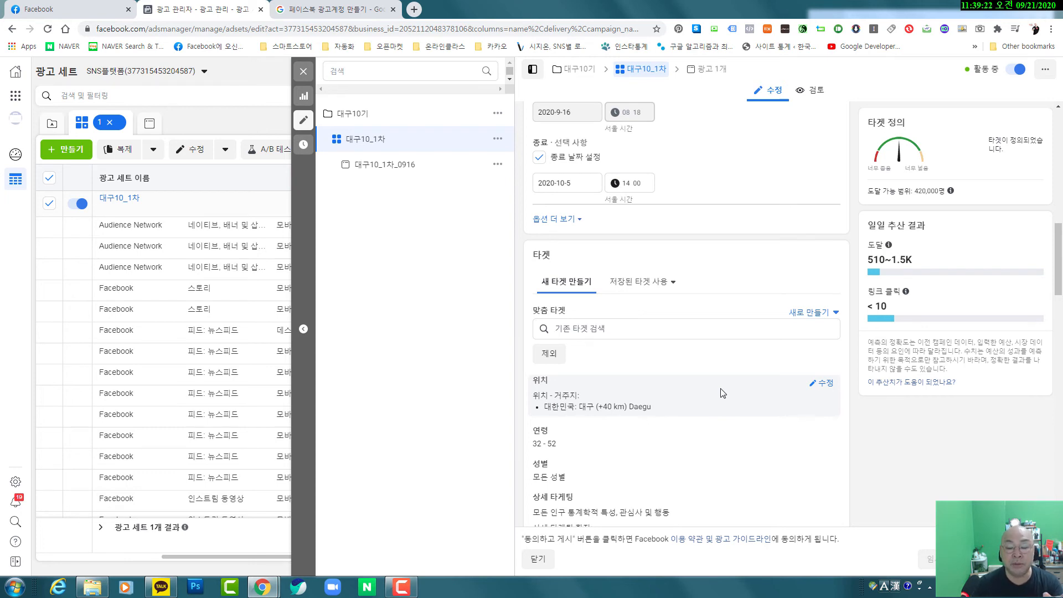
scroll(722, 393, "down", 5)
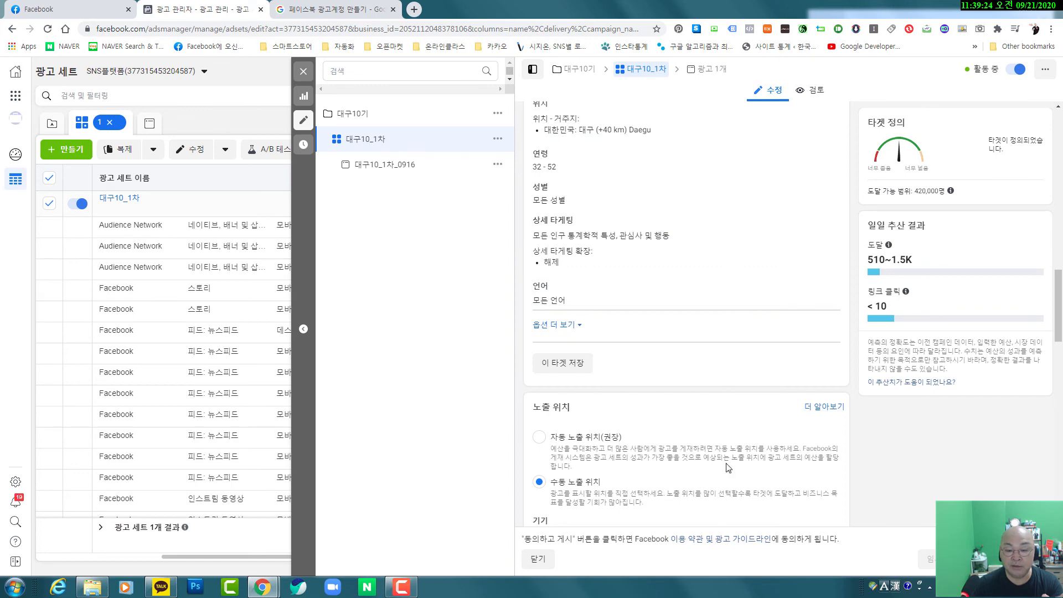
scroll(725, 404, "down", 7)
scroll(726, 406, "down", 8)
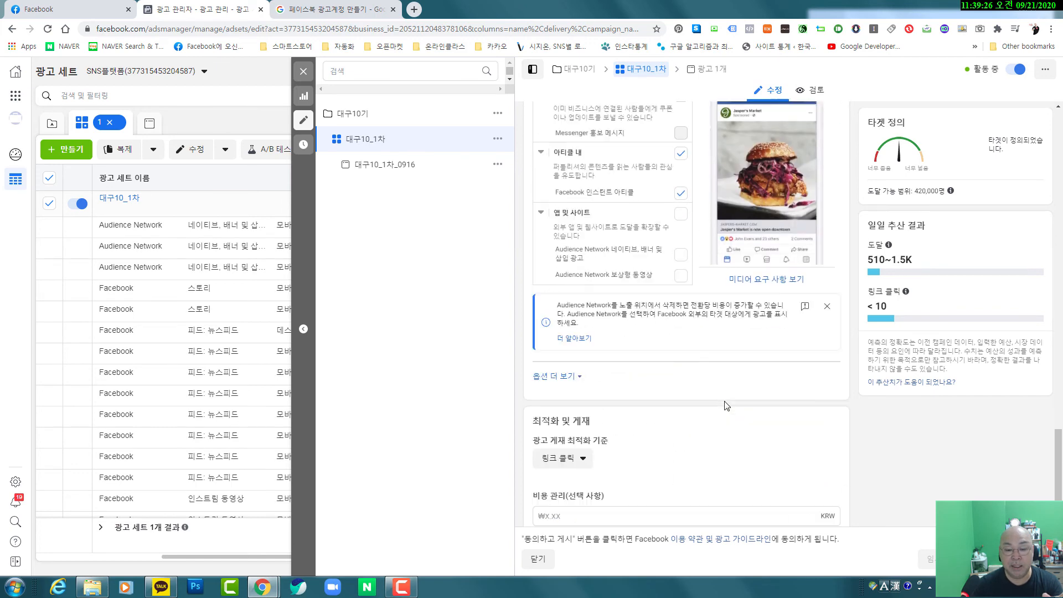
scroll(706, 436, "up", 15)
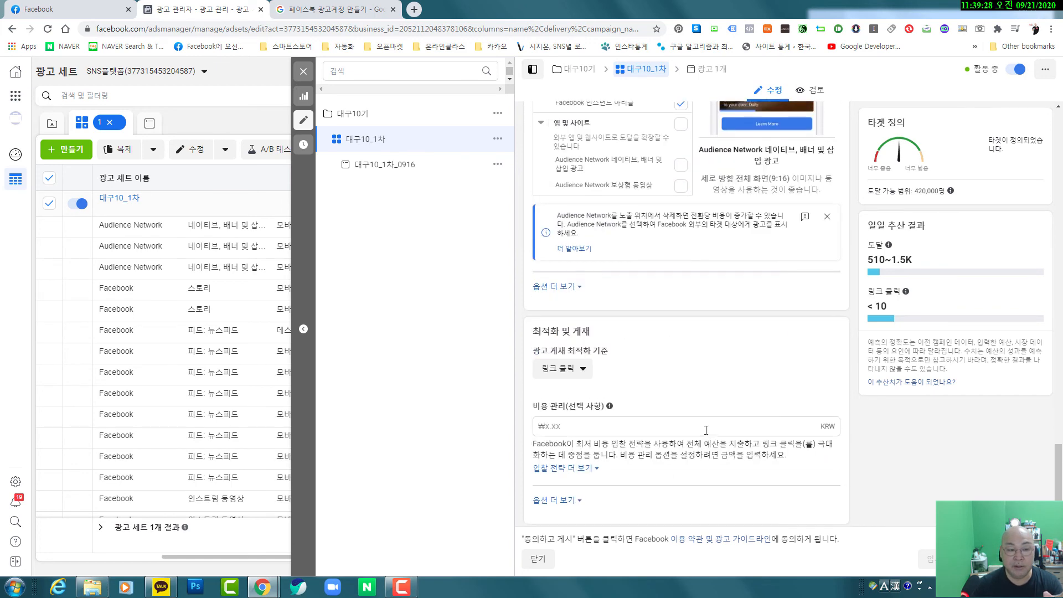